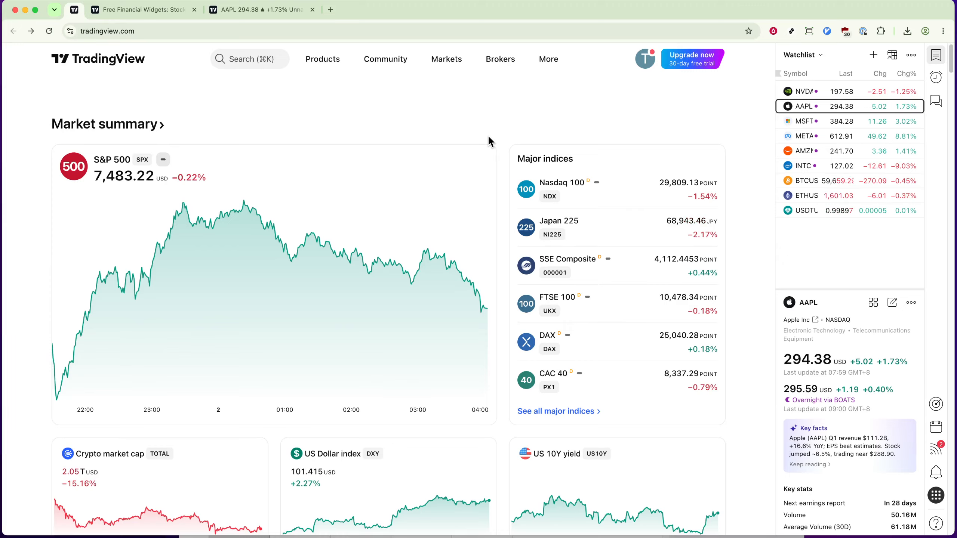
Open the page listing all TradingView widgets from the site's business offerings
mouse_move(546, 64)
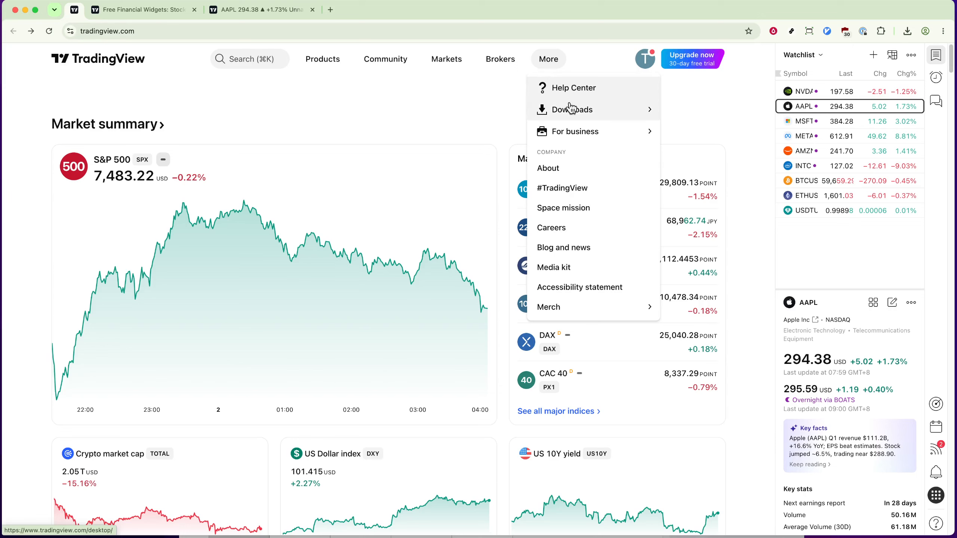
mouse_move(579, 131)
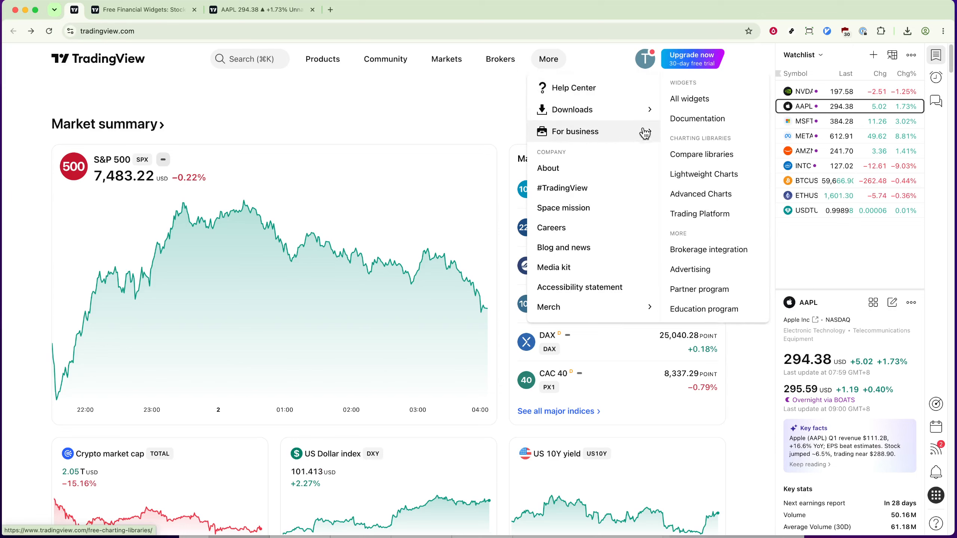
click(689, 100)
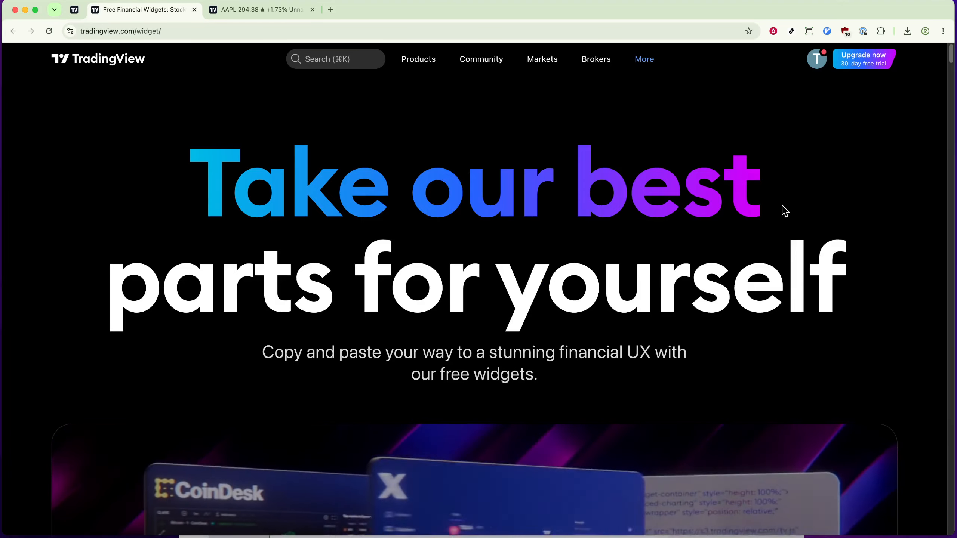
Look through the free widgets catalogue, covering the Charts, Watchlists and Tickers sections
scroll(785, 211, down, 10)
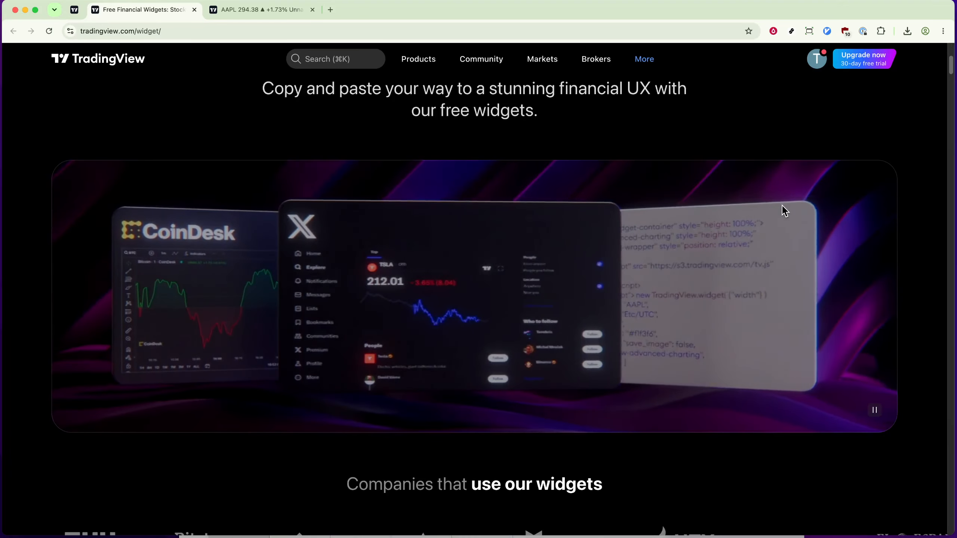
scroll(785, 211, down, 5)
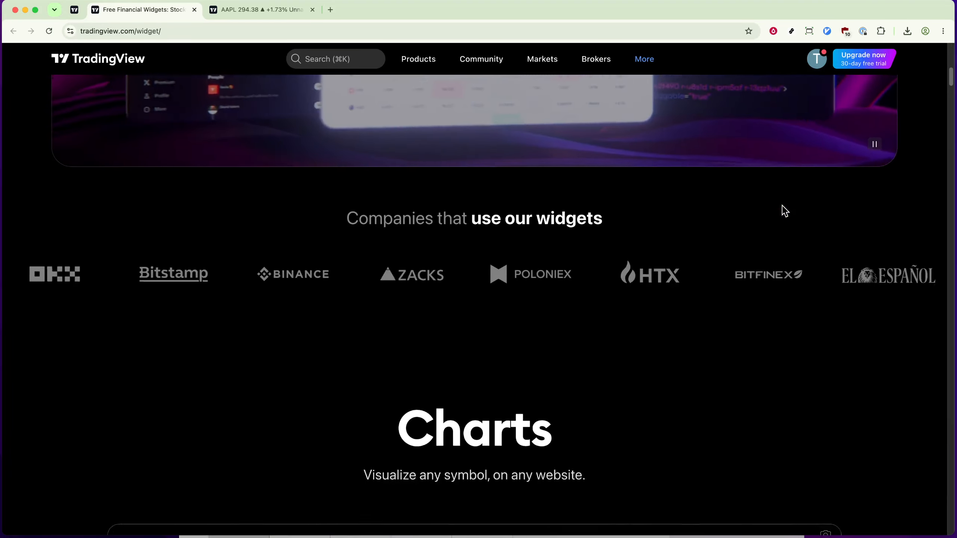
scroll(785, 211, down, 5)
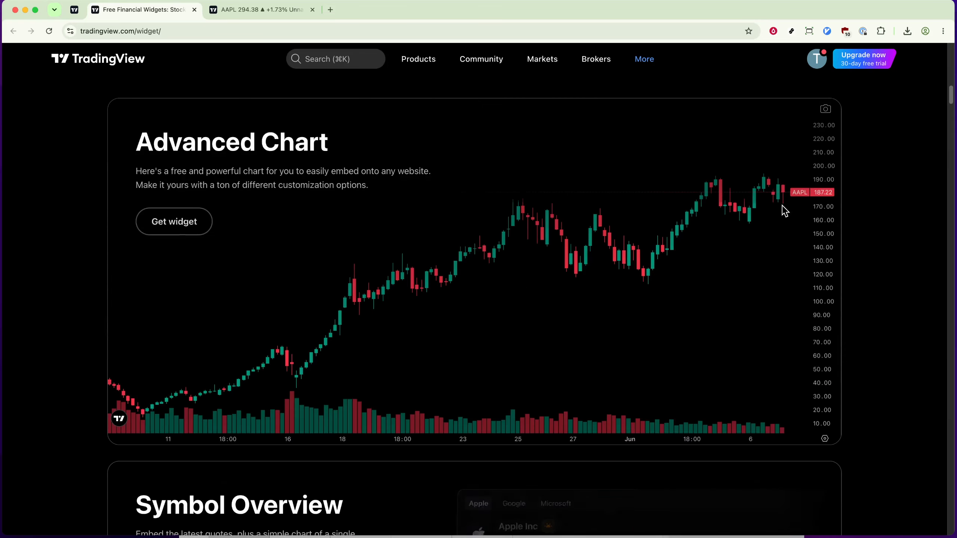
scroll(785, 211, down, 5)
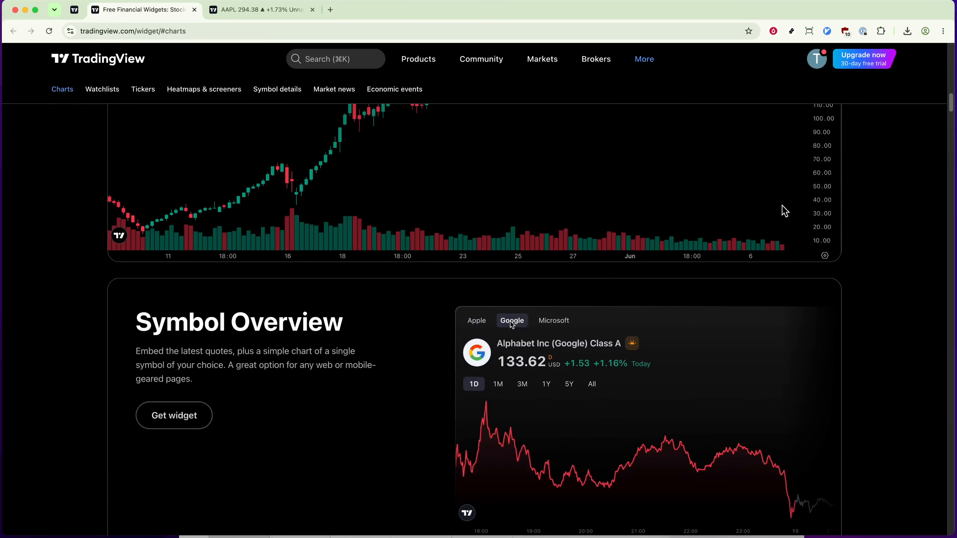
scroll(785, 212, down, 5)
scroll(785, 211, down, 5)
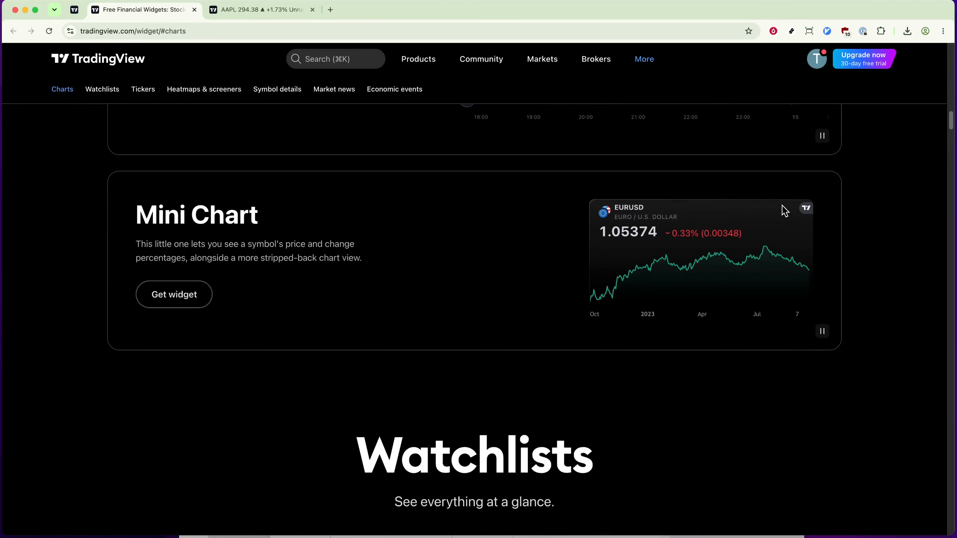
scroll(785, 212, down, 3)
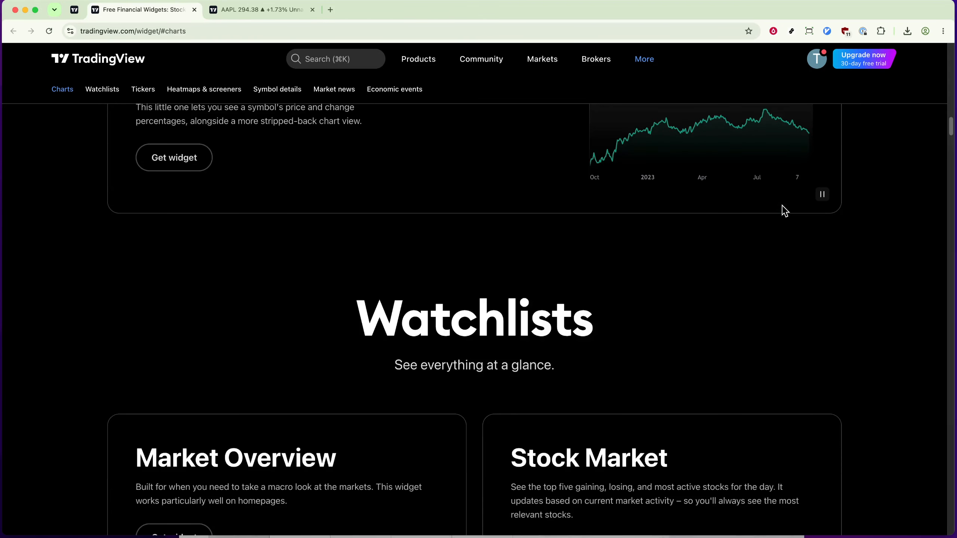
scroll(785, 211, down, 5)
scroll(785, 211, down, 5)
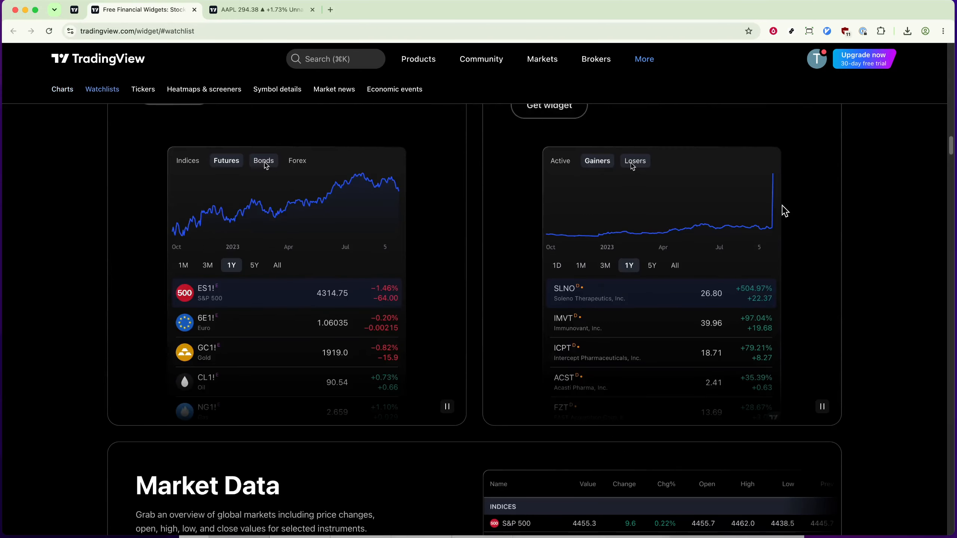
scroll(785, 211, down, 5)
scroll(785, 211, down, 5)
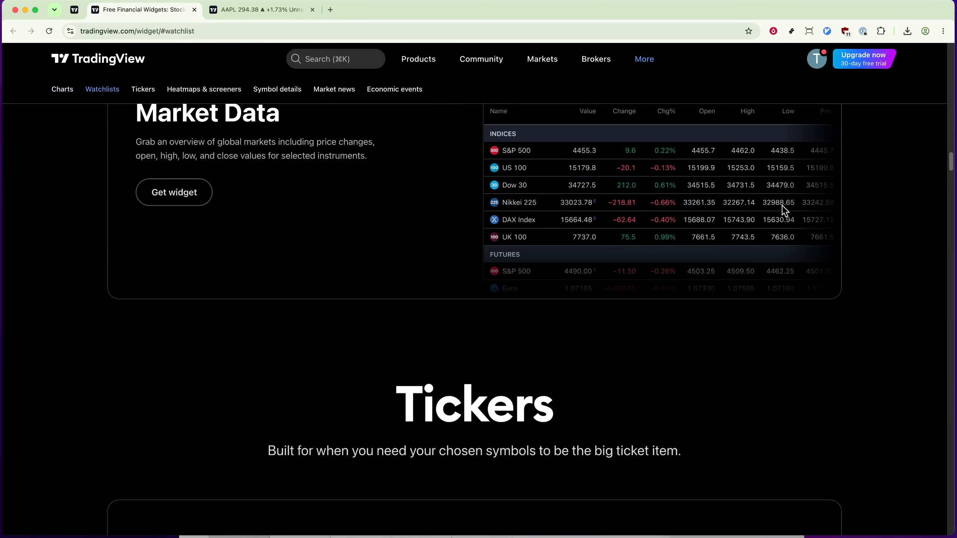
scroll(785, 211, down, 5)
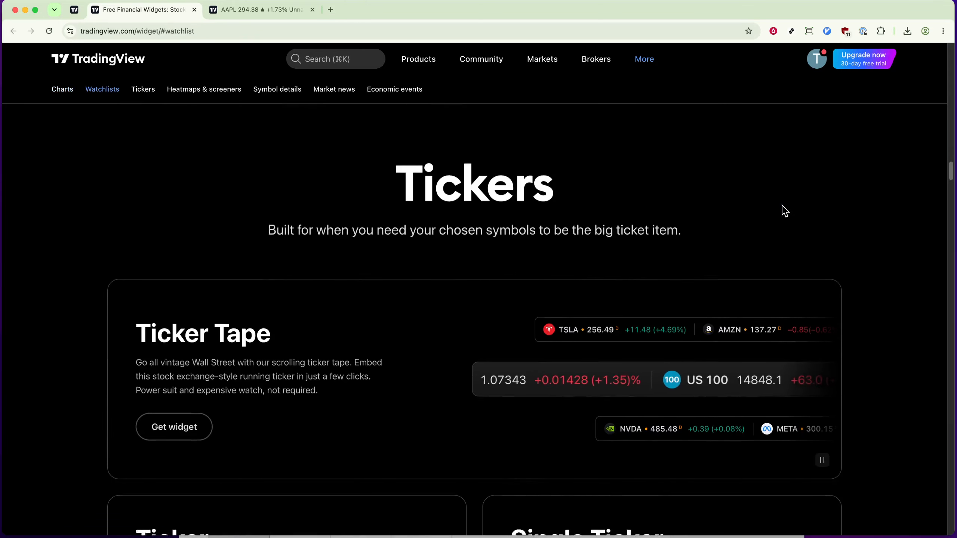
scroll(785, 212, down, 3)
scroll(785, 211, down, 5)
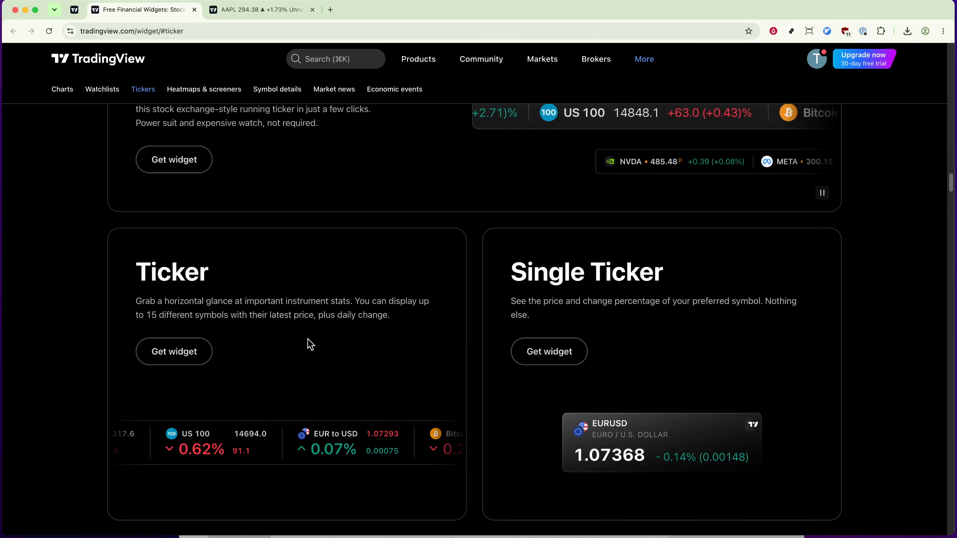
scroll(308, 343, down, 3)
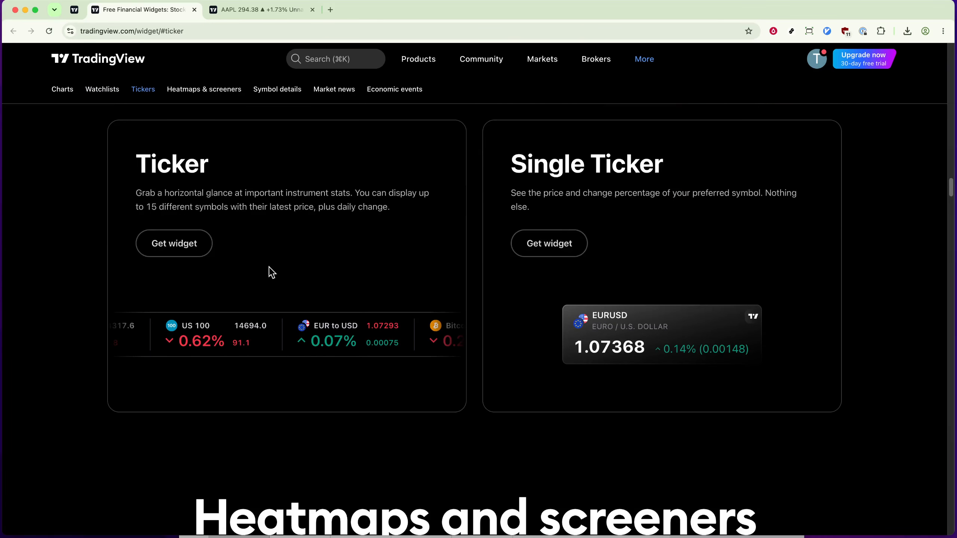
Open the Ticker widget's configuration page and examine its preview, embed code and settings
click(191, 249)
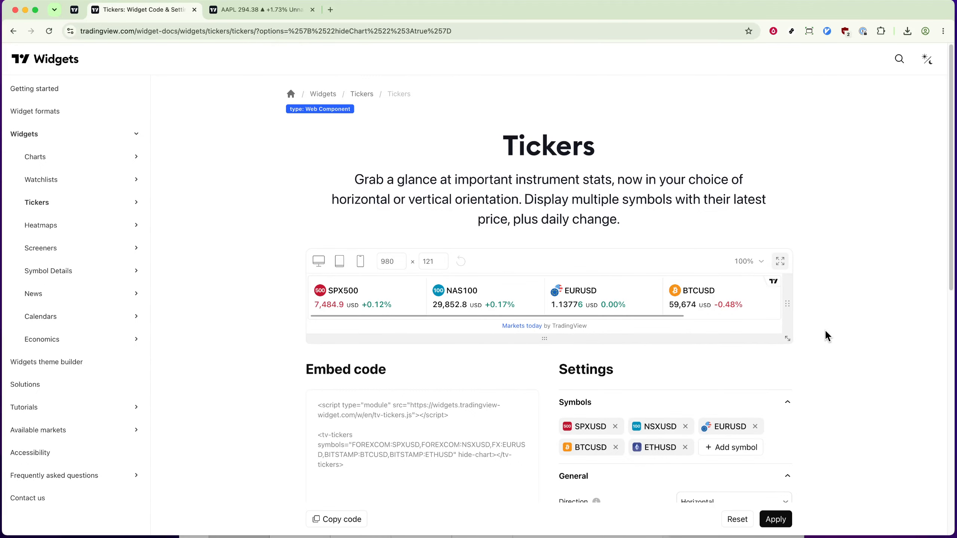
scroll(826, 332, down, 1)
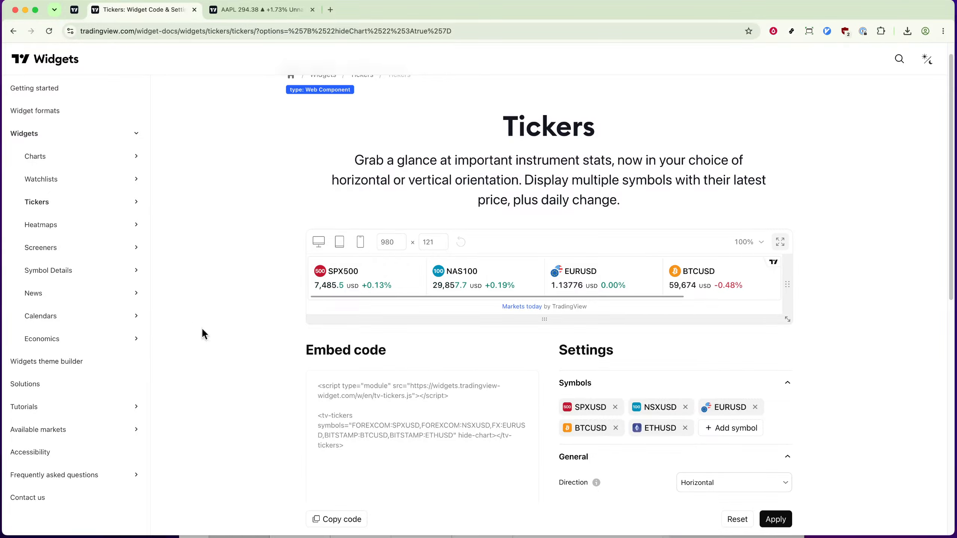
scroll(224, 341, down, 5)
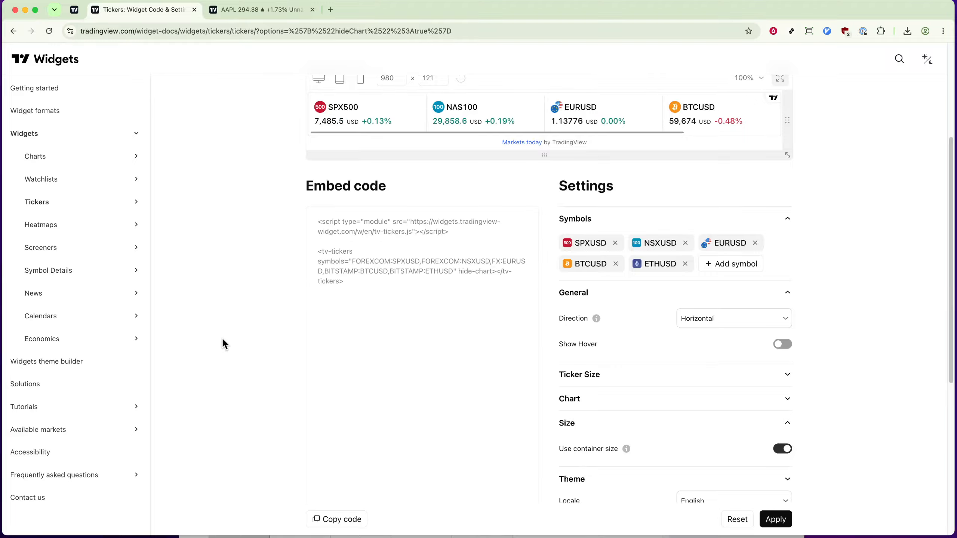
scroll(223, 340, down, 5)
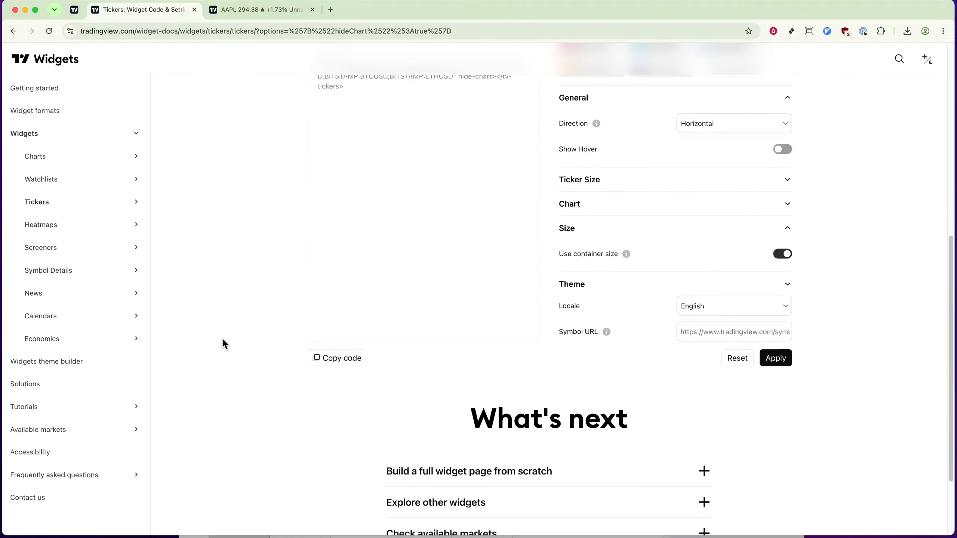
scroll(223, 340, up, 4)
scroll(223, 341, down, 6)
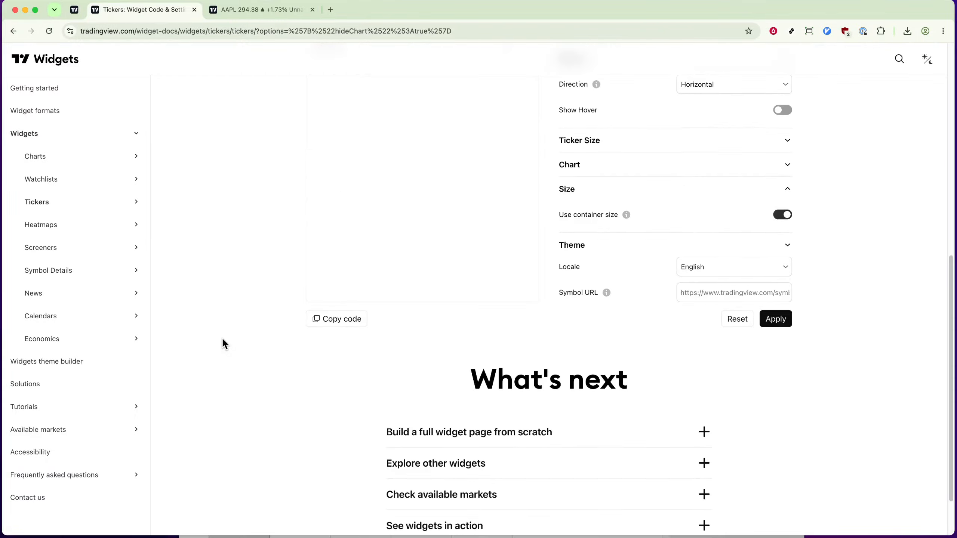
scroll(224, 341, up, 7)
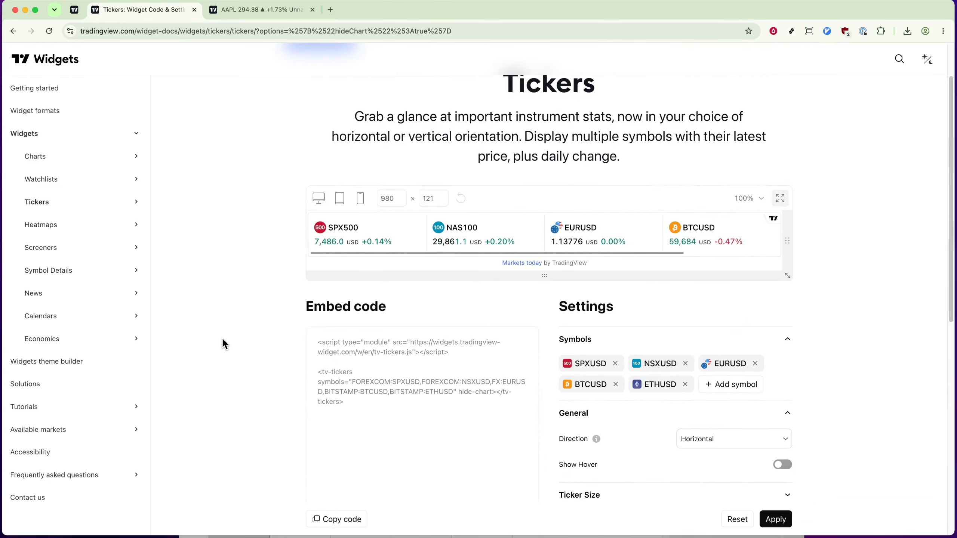
scroll(224, 340, up, 2)
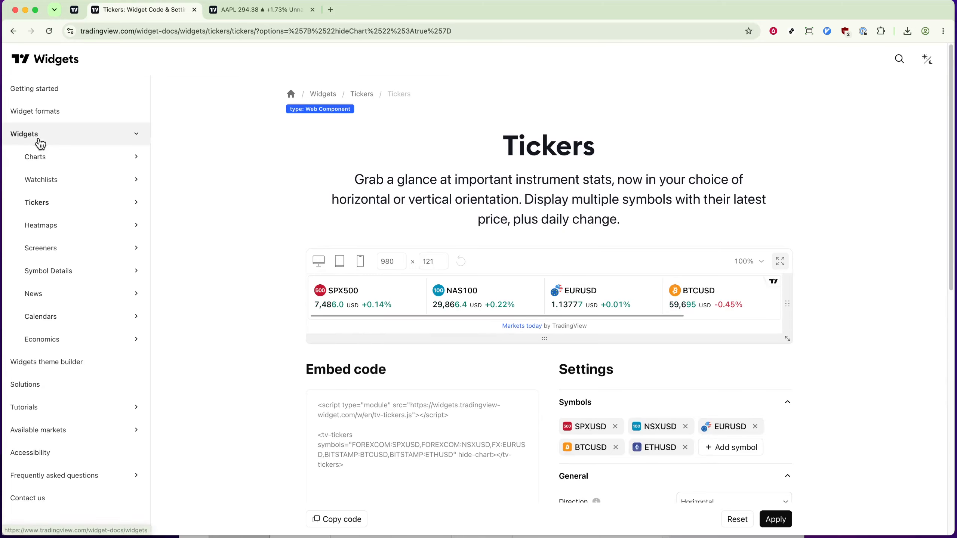
Open the Charts category in the widget documentation and review the chart widgets from Advanced Real-Time Chart to Market Overview
click(35, 156)
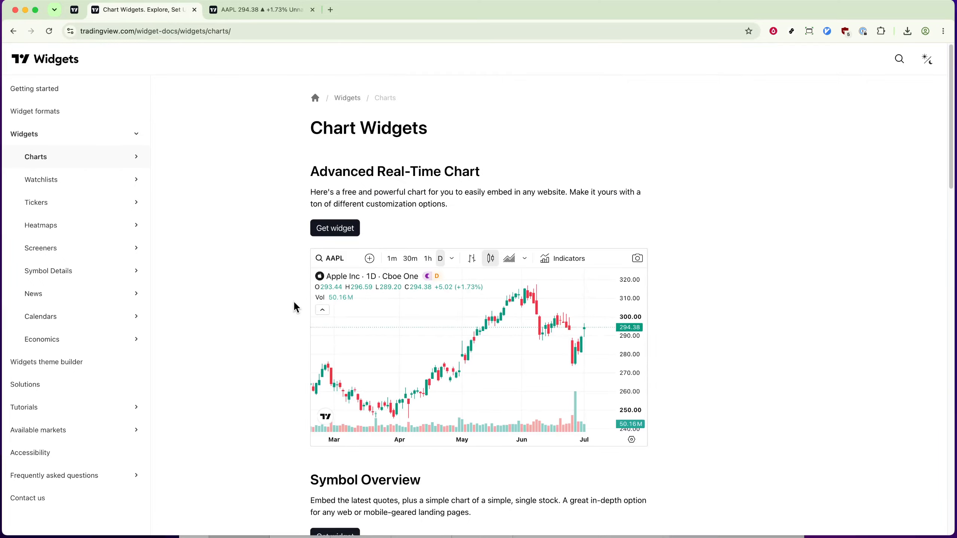
scroll(295, 306, down, 5)
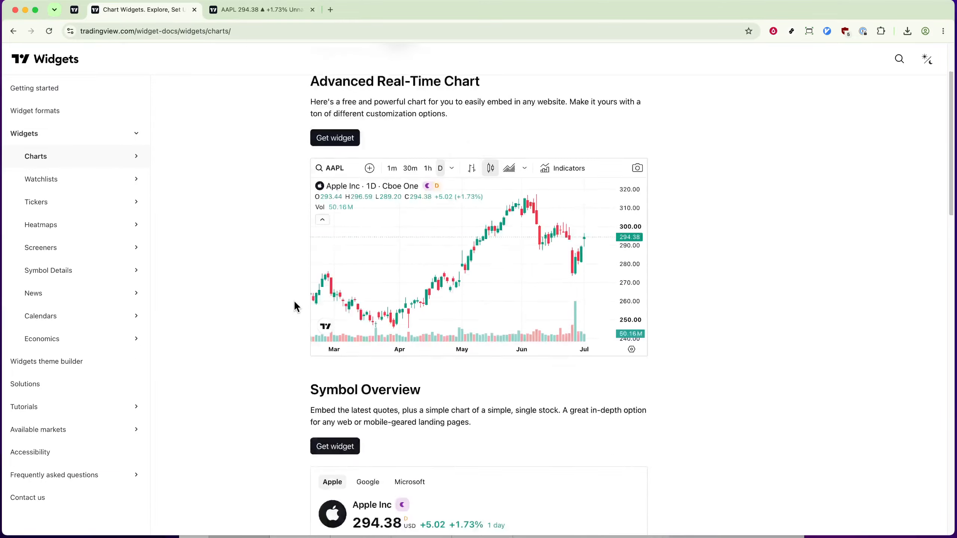
scroll(295, 303, down, 5)
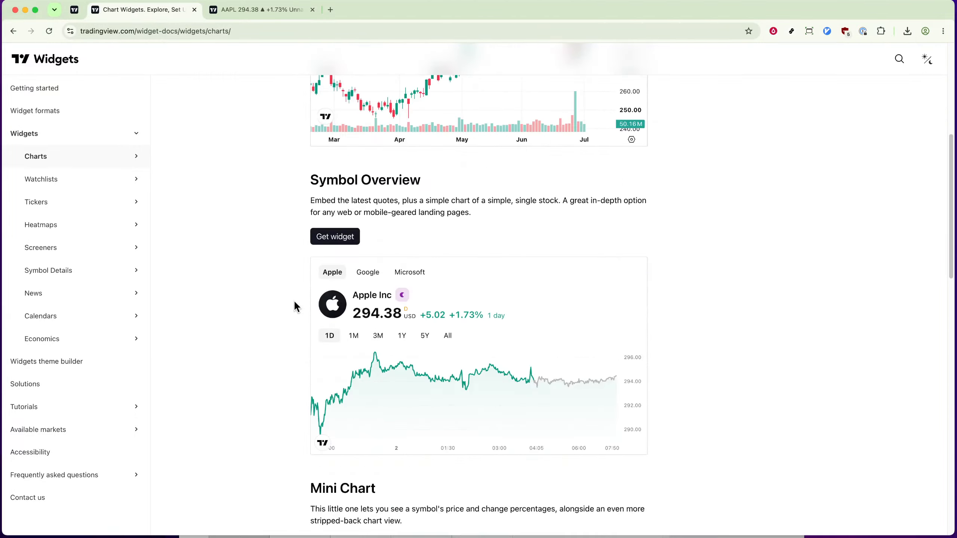
scroll(295, 304, down, 5)
scroll(295, 305, down, 7)
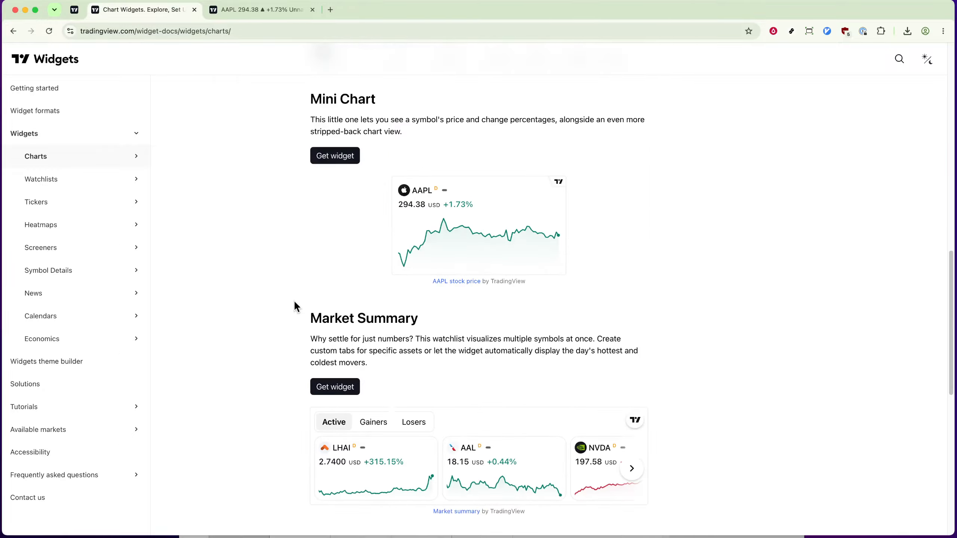
scroll(294, 305, down, 3)
scroll(295, 304, down, 5)
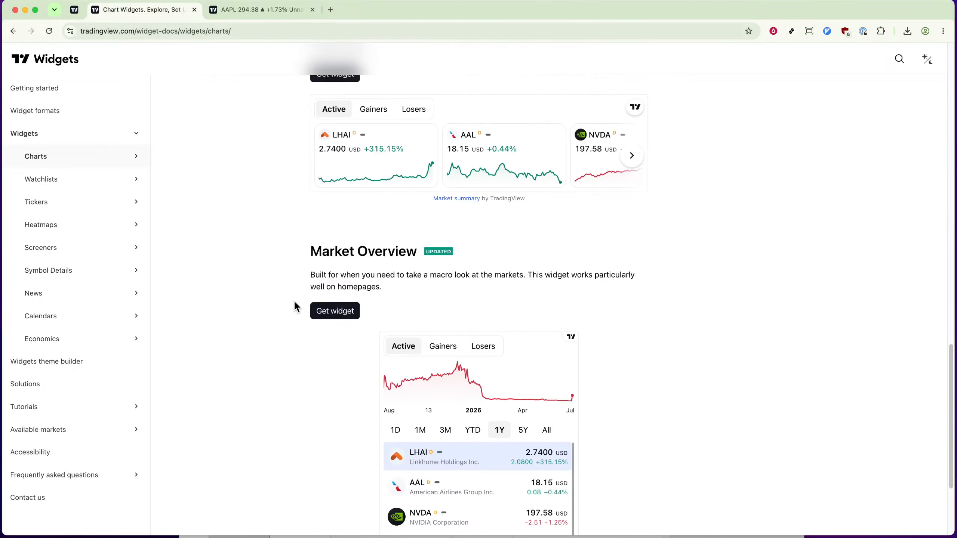
scroll(295, 303, down, 5)
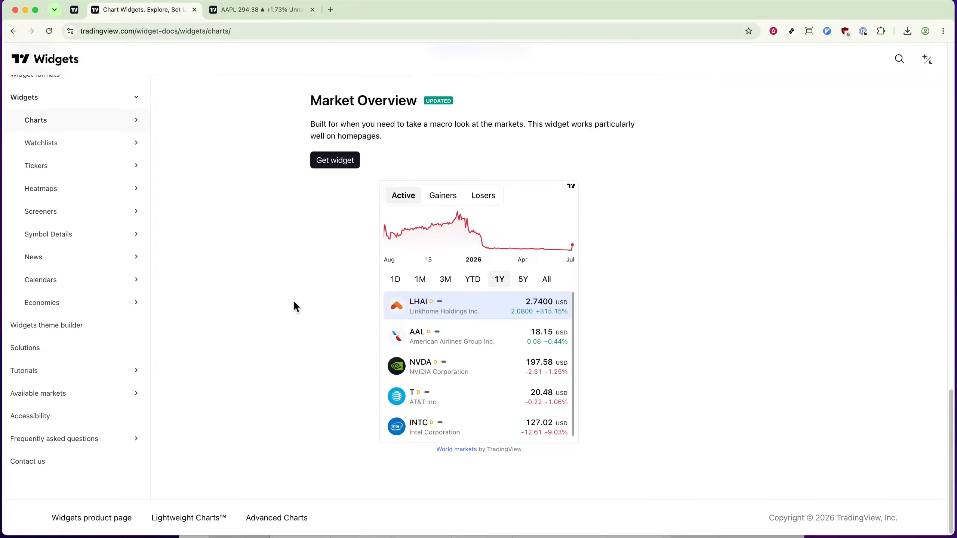
Get the Ticker Tape widget from the Tickers category and copy its full embed code to the clipboard
click(69, 166)
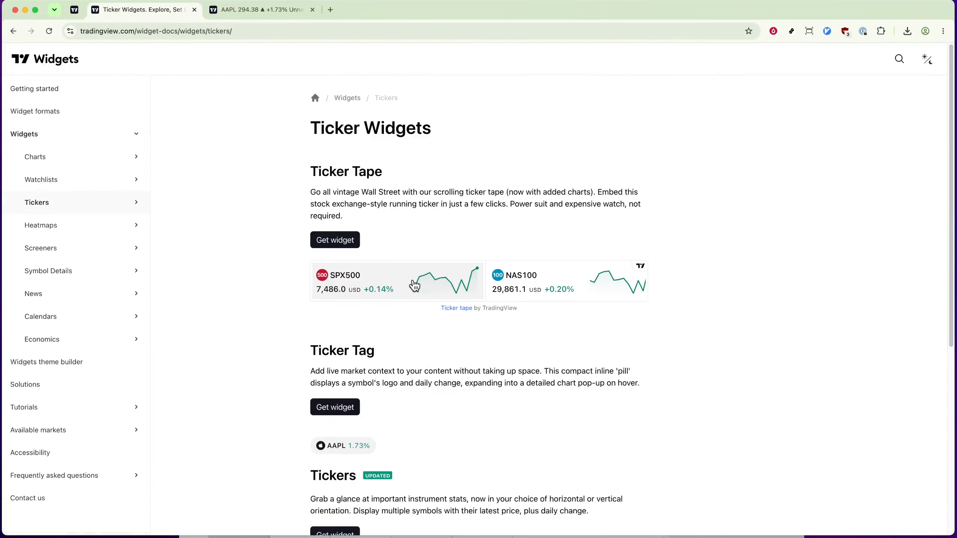
click(356, 240)
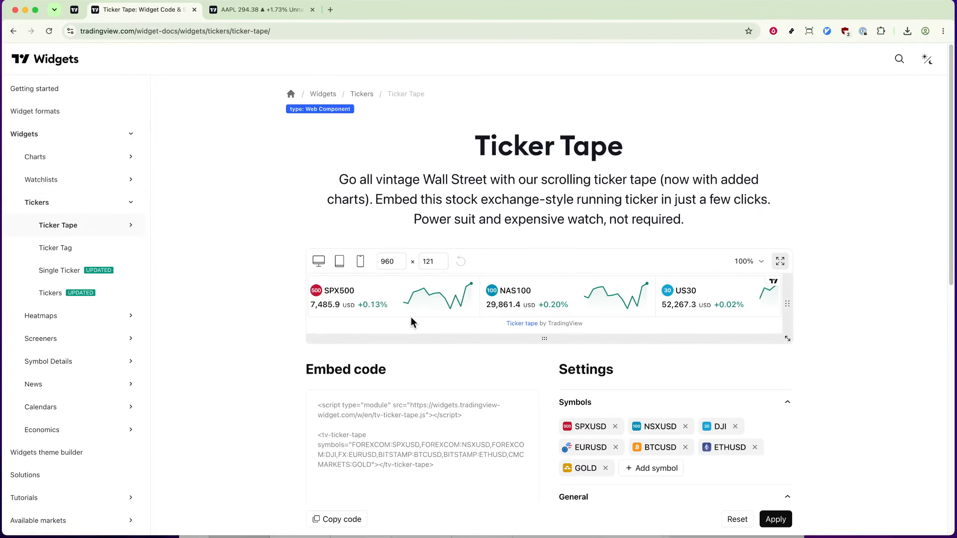
scroll(300, 349, down, 2)
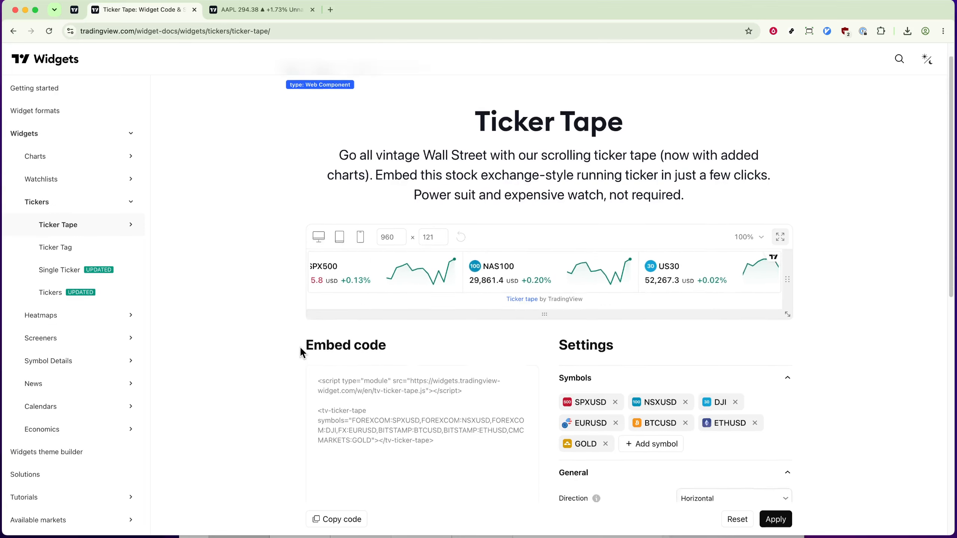
scroll(299, 345, down, 5)
click(434, 329)
key(super+a)
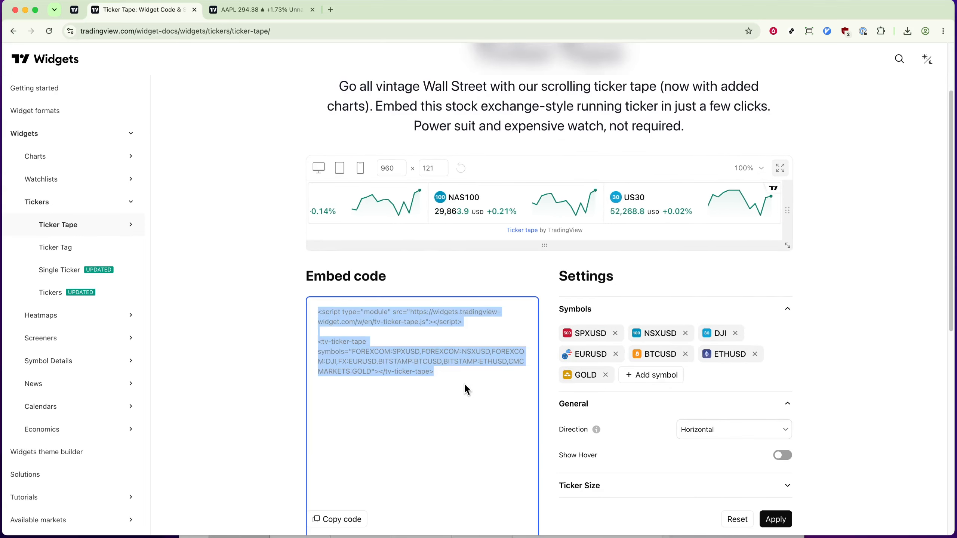
scroll(465, 385, down, 10)
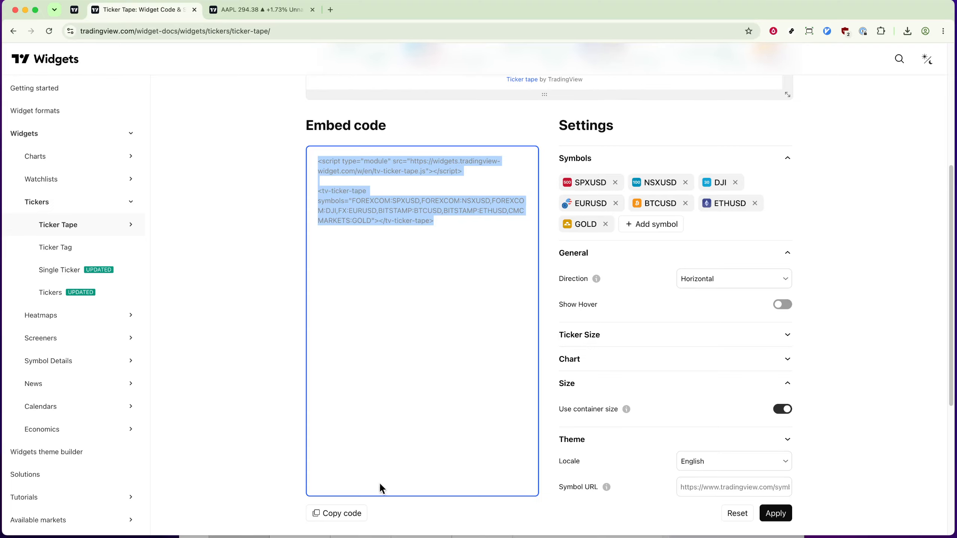
click(343, 511)
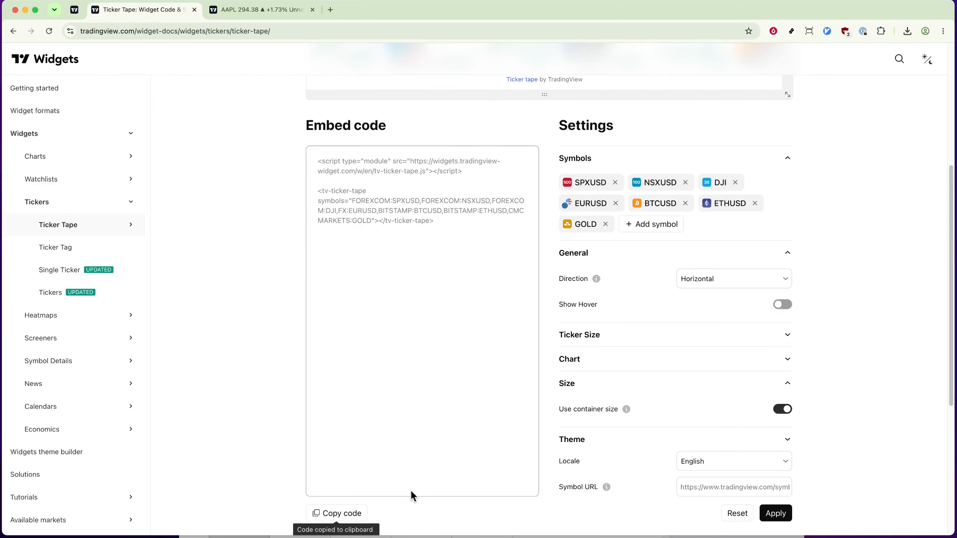